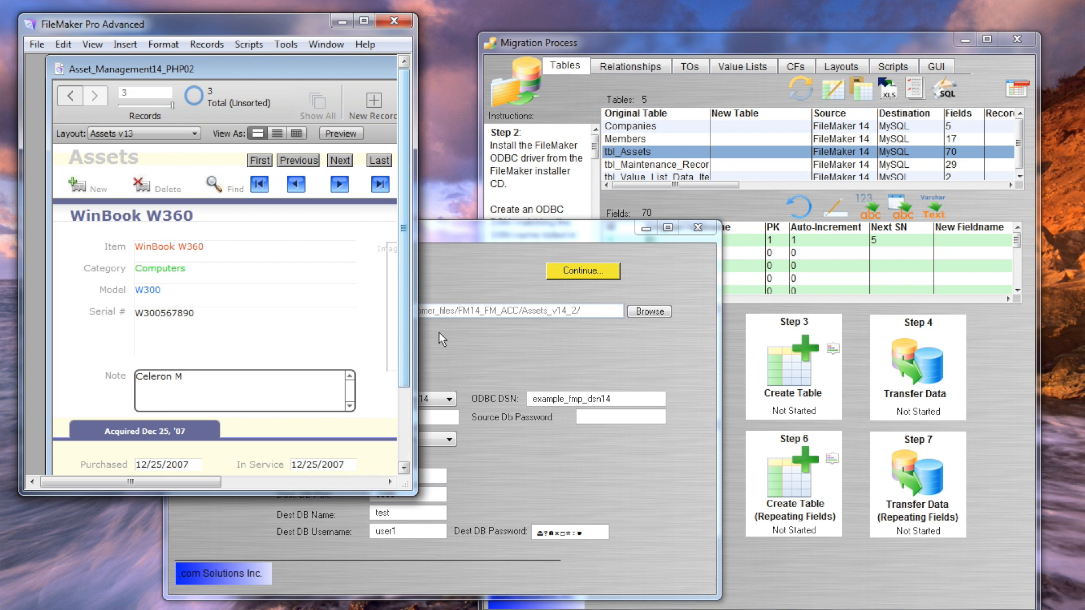
Bring the FmPro Migrator window with the FileMaker-to-MySQL connection settings to the front.
click(466, 344)
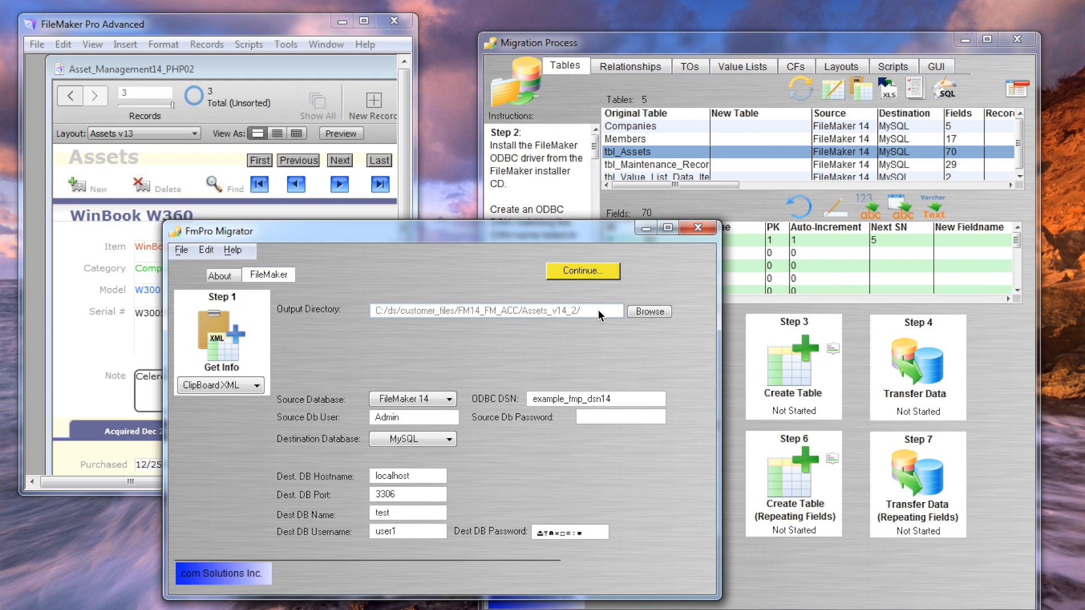
Confirm FileMaker 14 as source, MySQL as destination, DSN example_fmp_dsn14, and the source user, then return to Migration Process.
click(425, 399)
click(422, 398)
click(422, 439)
click(422, 441)
drag(627, 398, 532, 400)
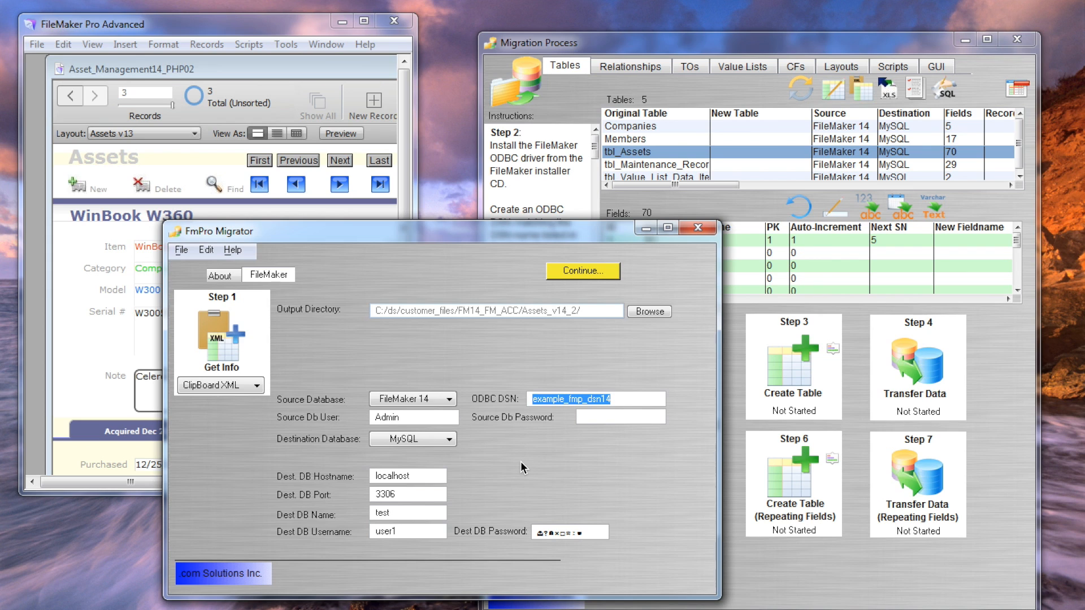
drag(433, 422, 374, 418)
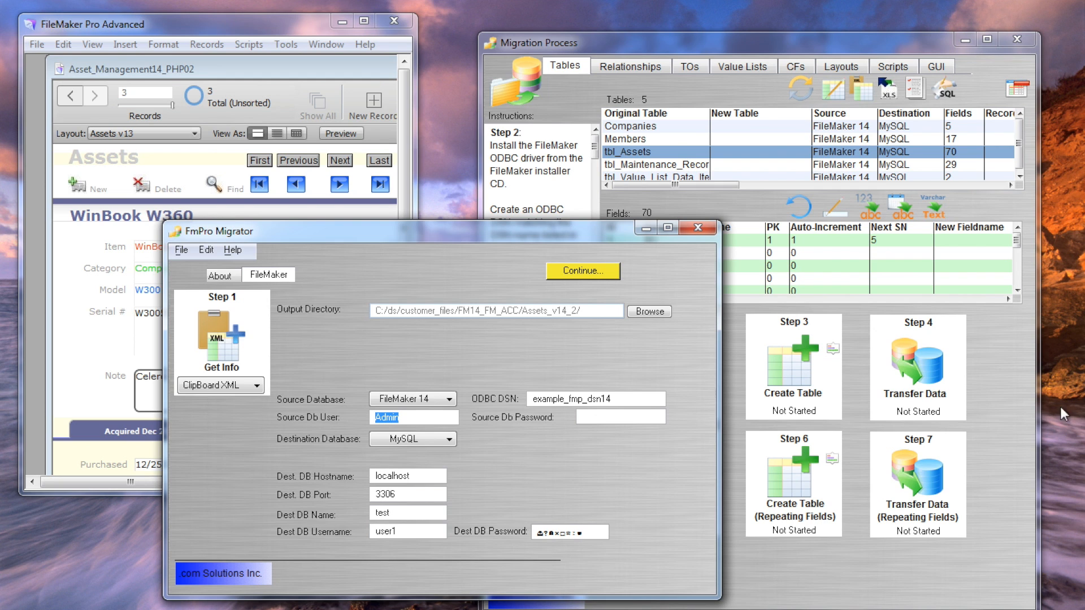
click(711, 95)
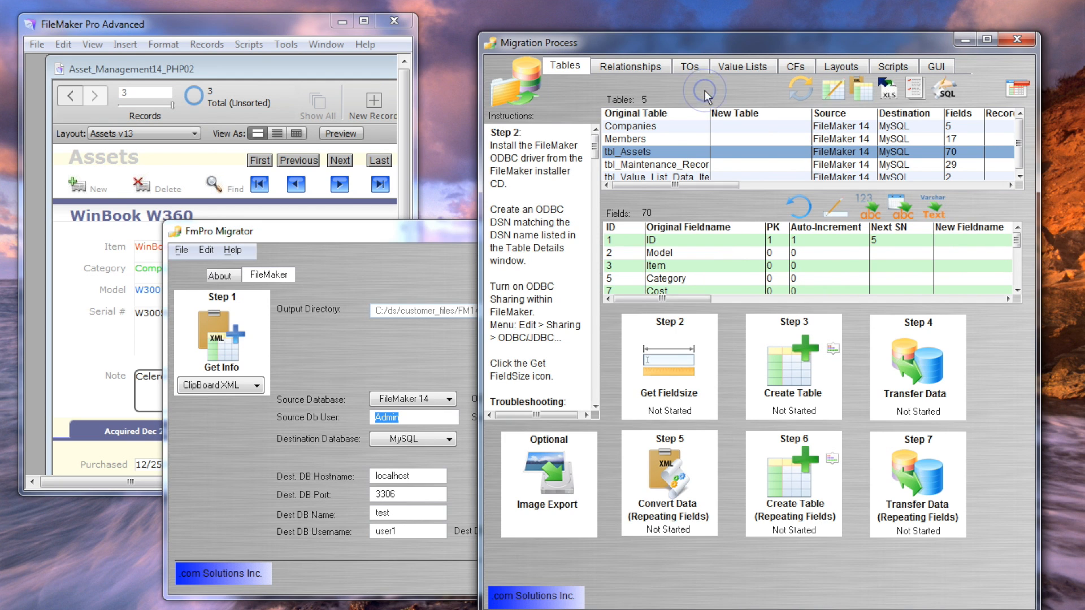
click(649, 125)
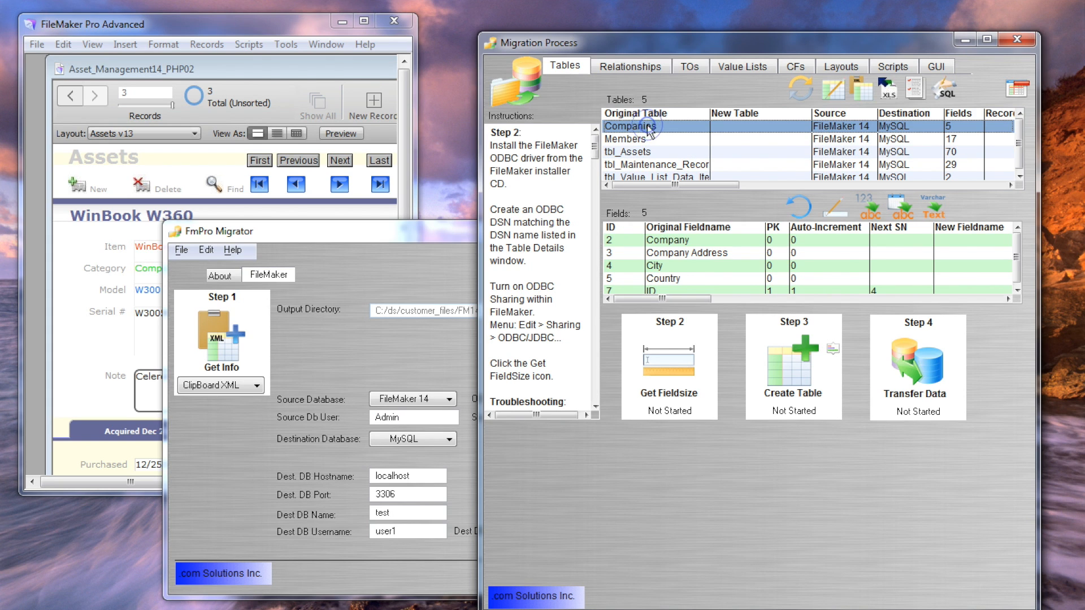
click(640, 140)
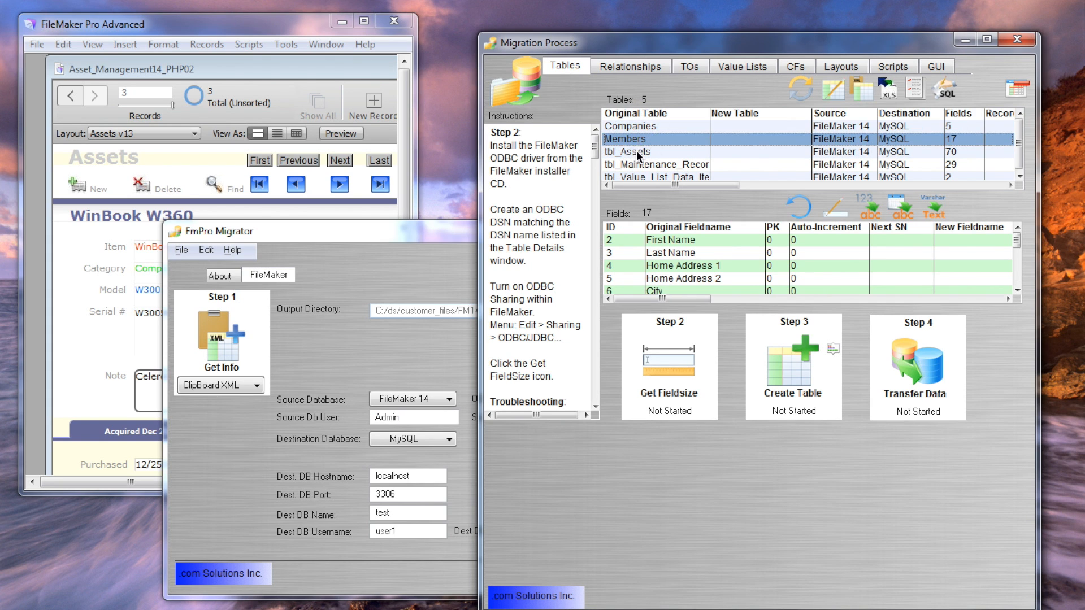
click(637, 152)
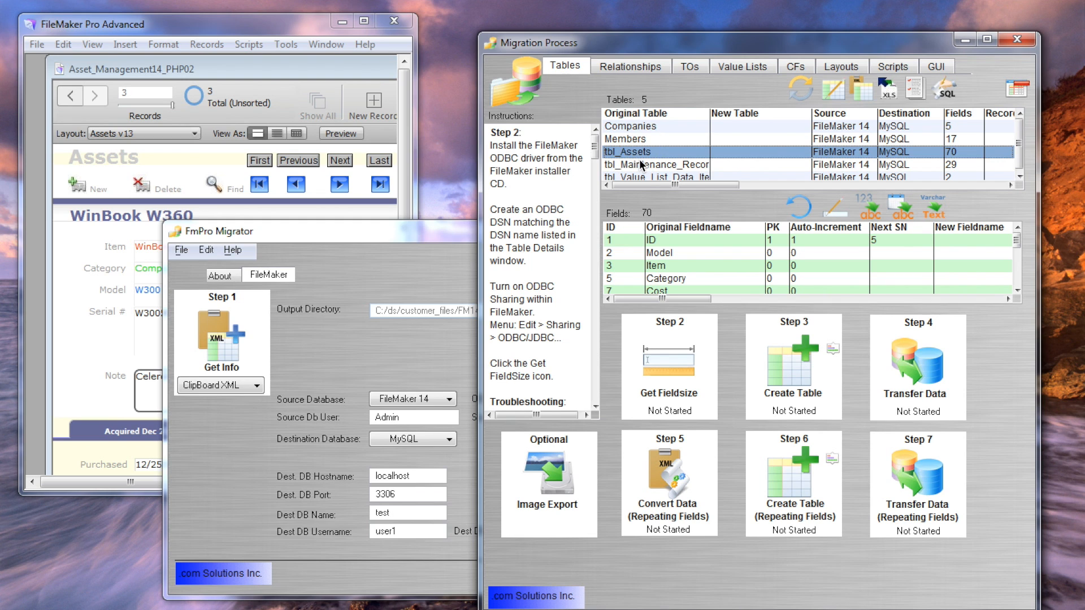
click(639, 161)
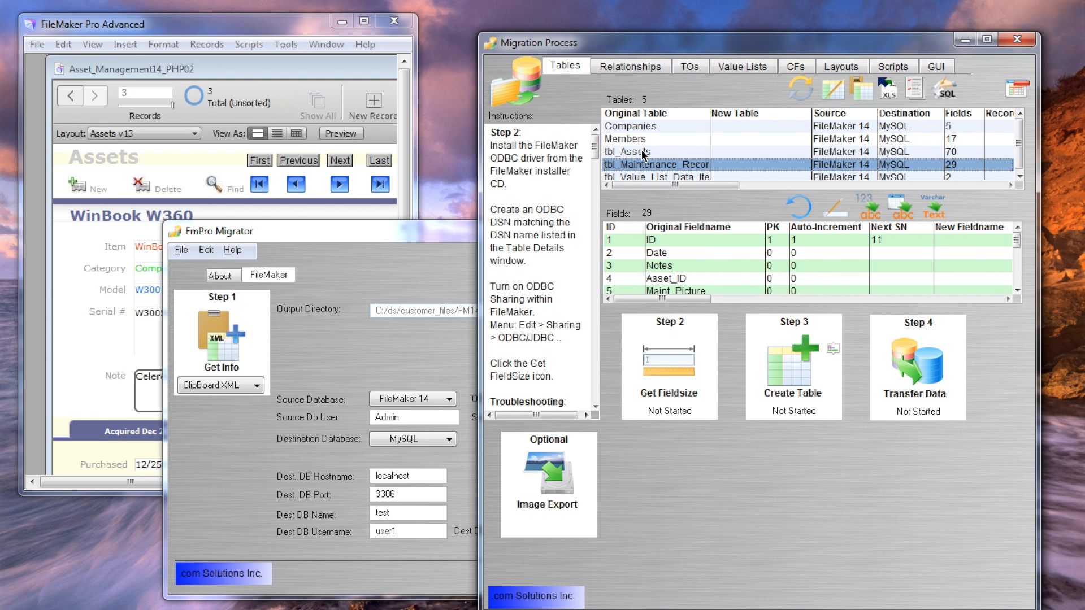
click(642, 154)
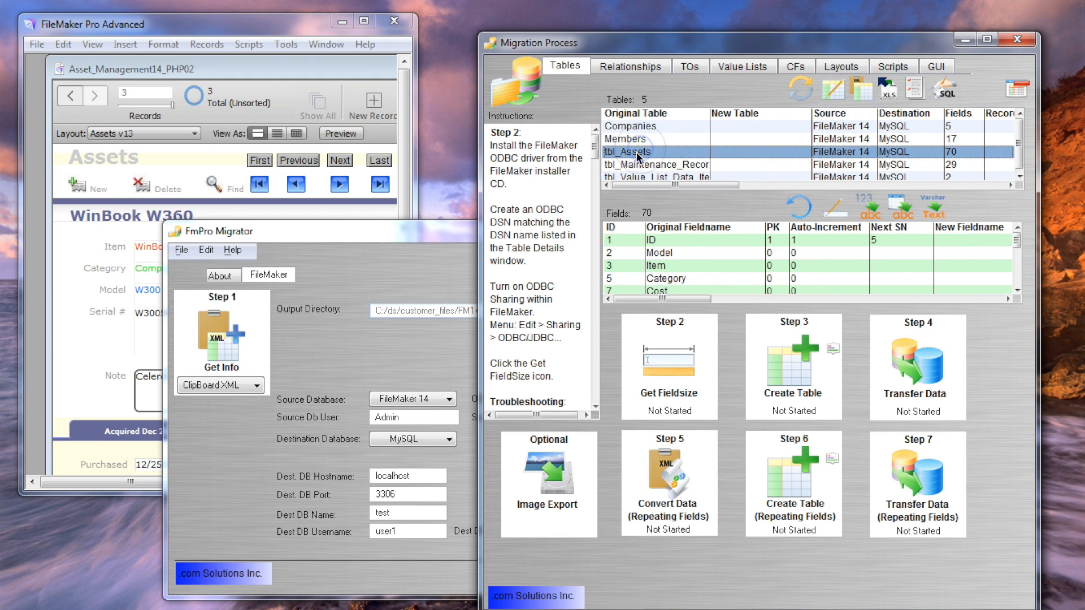
double_click(638, 154)
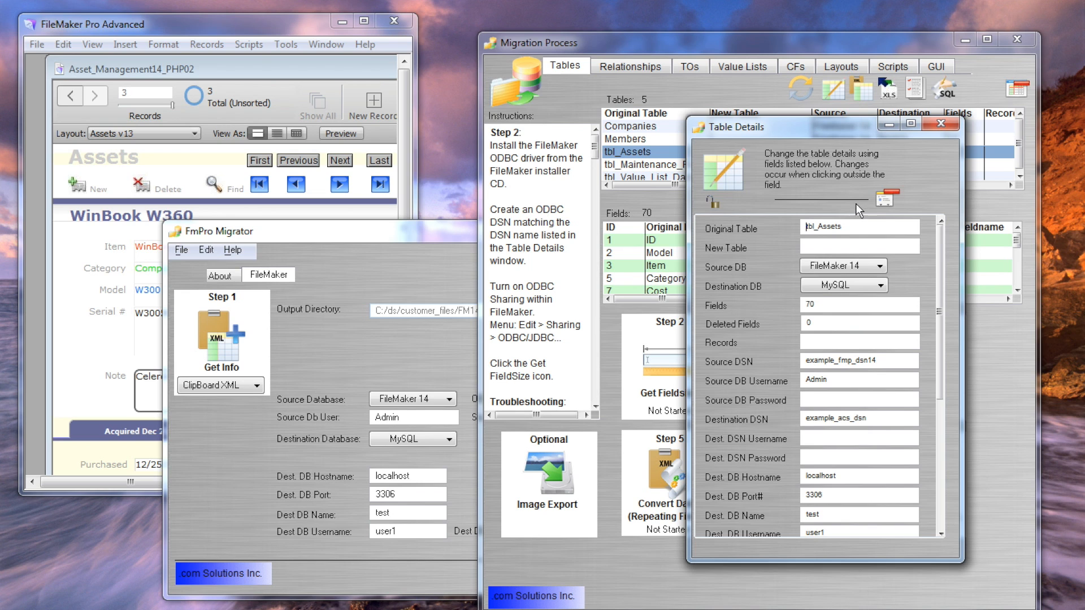
Open Manage Deleted Fields for tbl_Assets, showing 70 fields with 15 to delete.
click(885, 199)
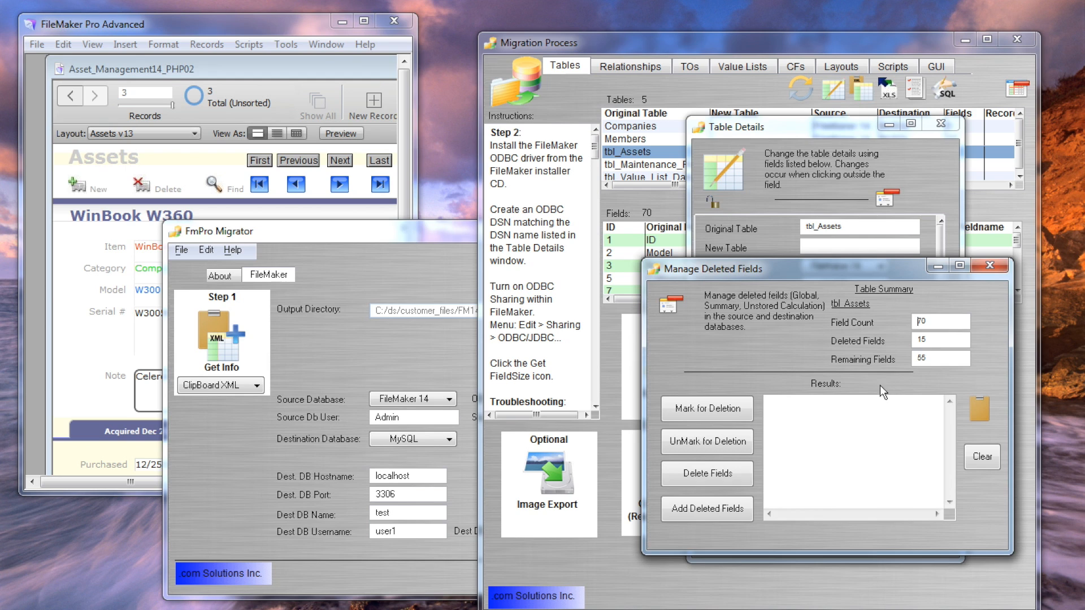
Clear the marks, mark the 15 unneeded tbl_Assets fields, and delete them from the FileMaker source.
click(728, 447)
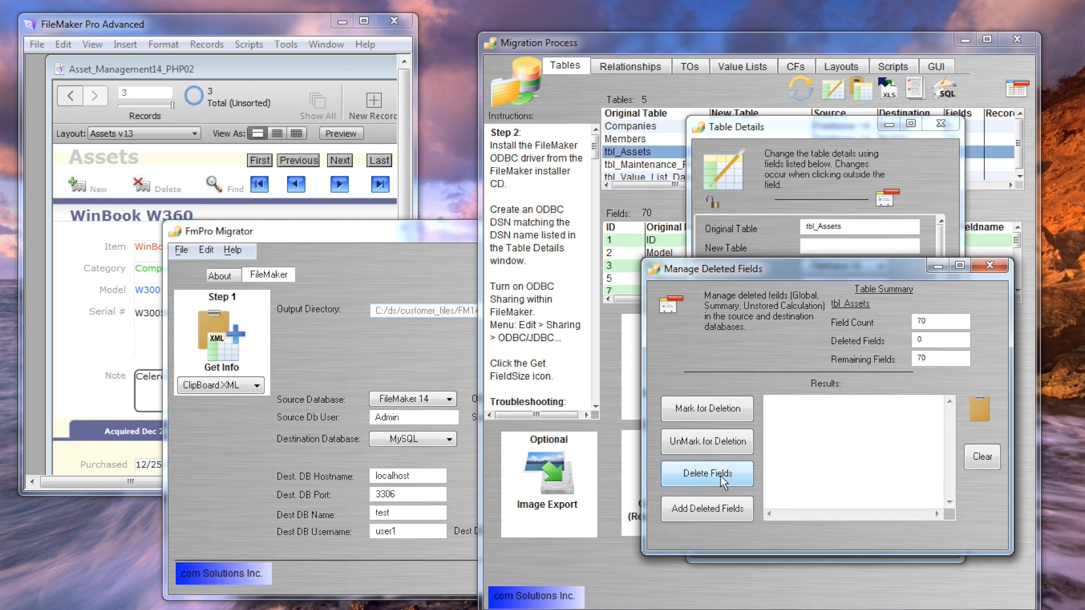
click(714, 408)
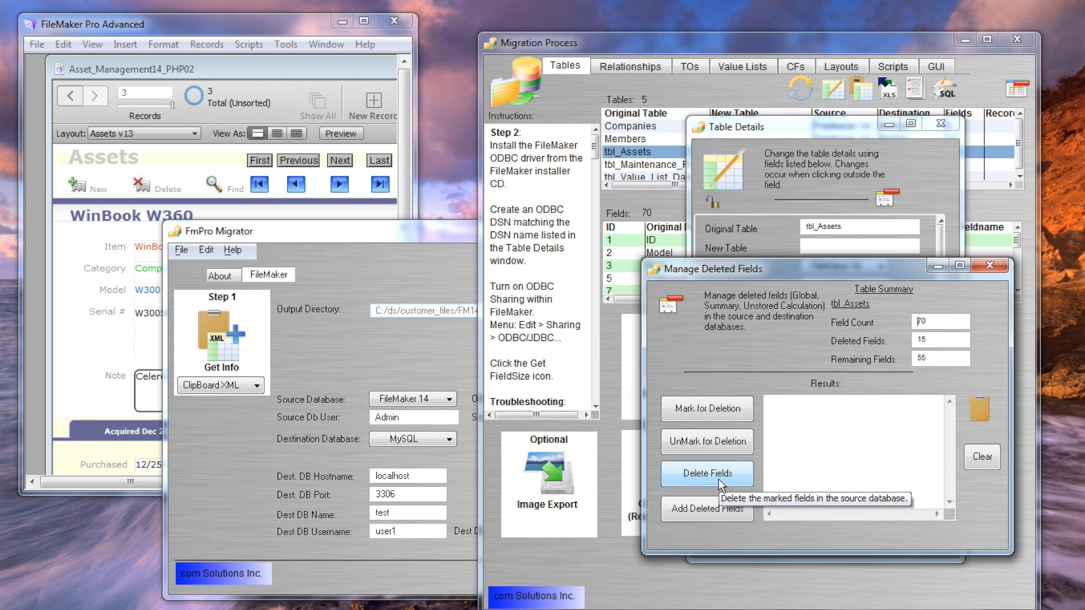
click(717, 479)
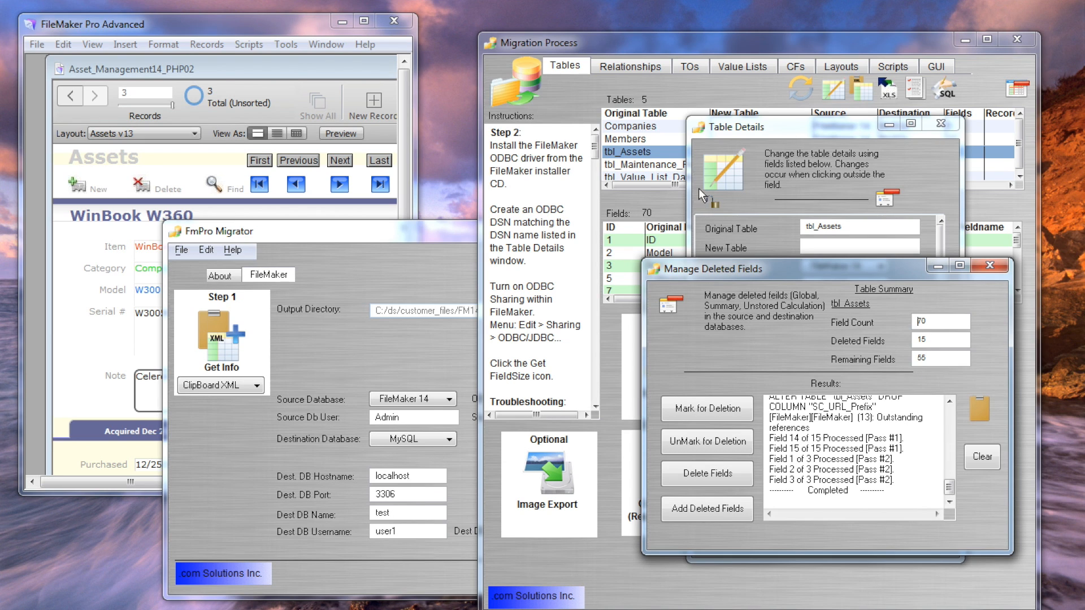
Run Step 2 Get Fieldsize on tbl_Assets in the Migration Process window until it reads Completed.
click(571, 95)
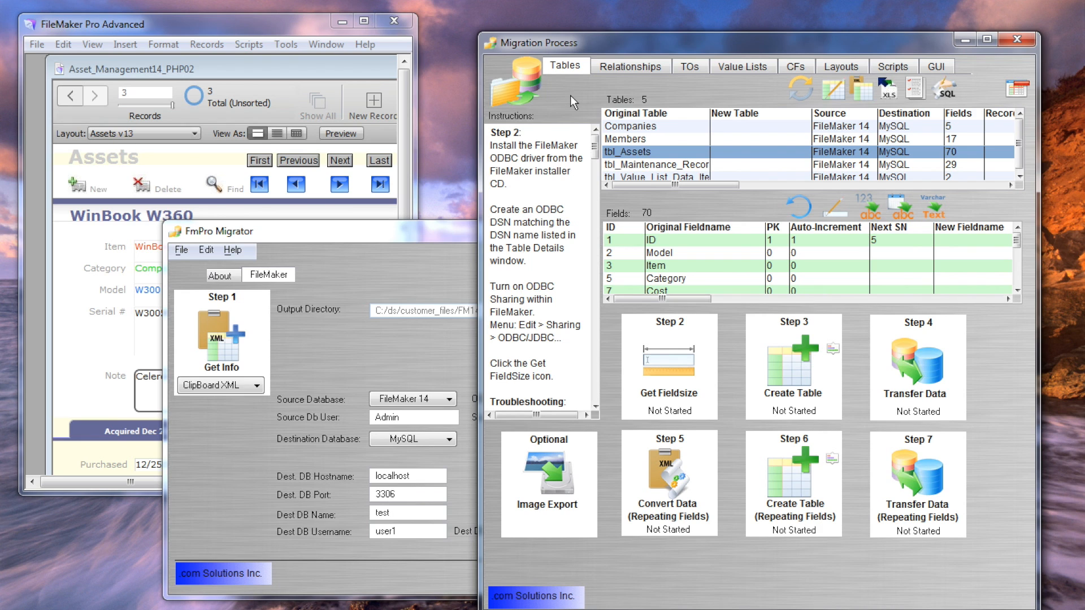
click(632, 154)
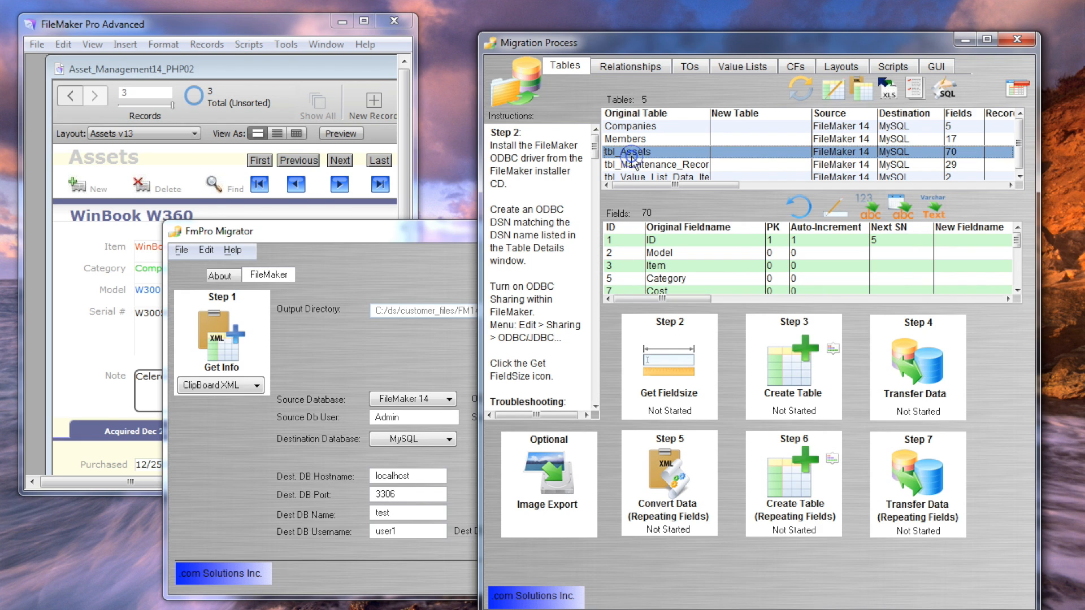
click(673, 365)
Inspect the tbl_Assets Fields grid's Size and Original Type columns (TEXT, Date, doub).
click(800, 88)
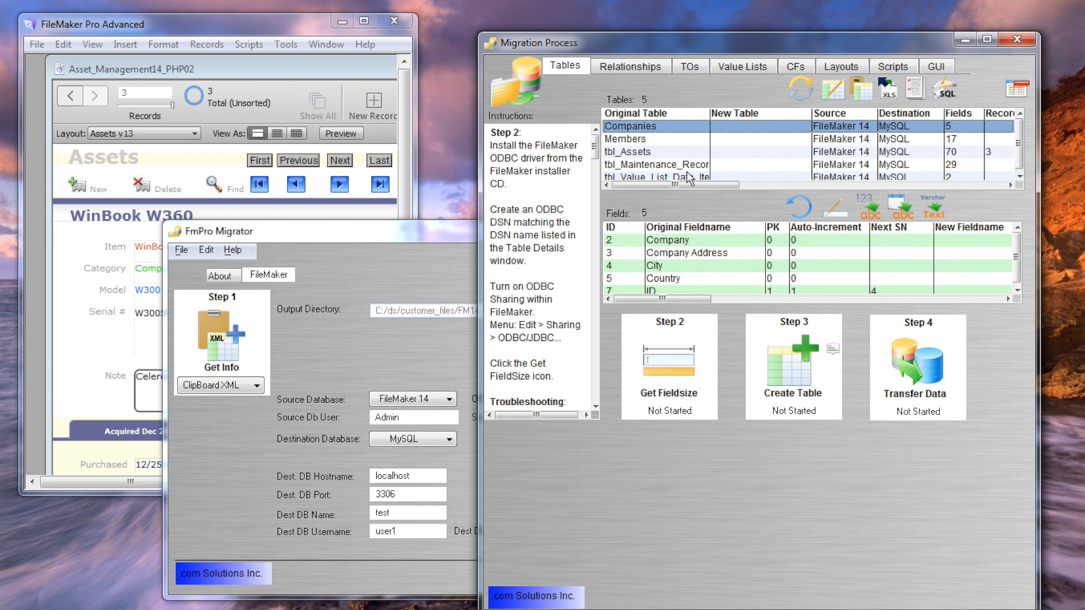
click(654, 155)
drag(706, 183, 745, 188)
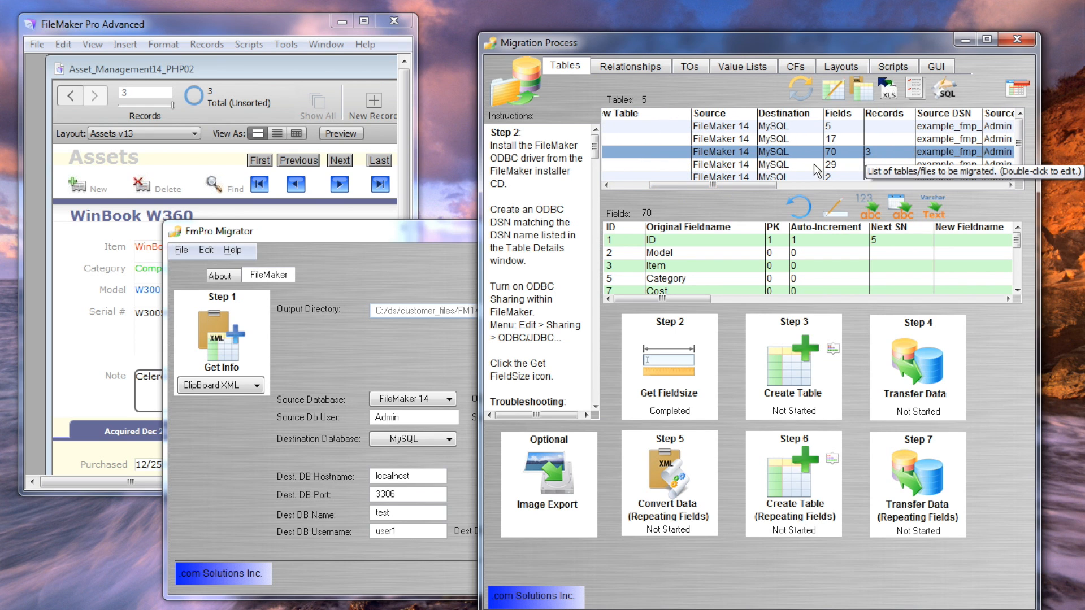
drag(669, 184, 621, 185)
click(626, 139)
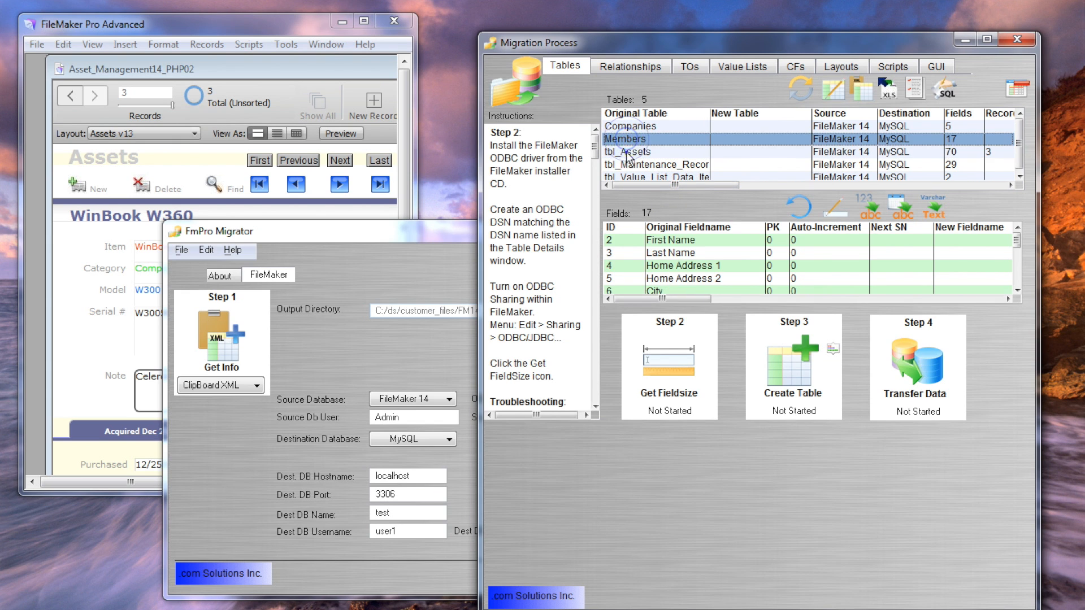
click(629, 152)
click(719, 298)
drag(720, 298, 668, 308)
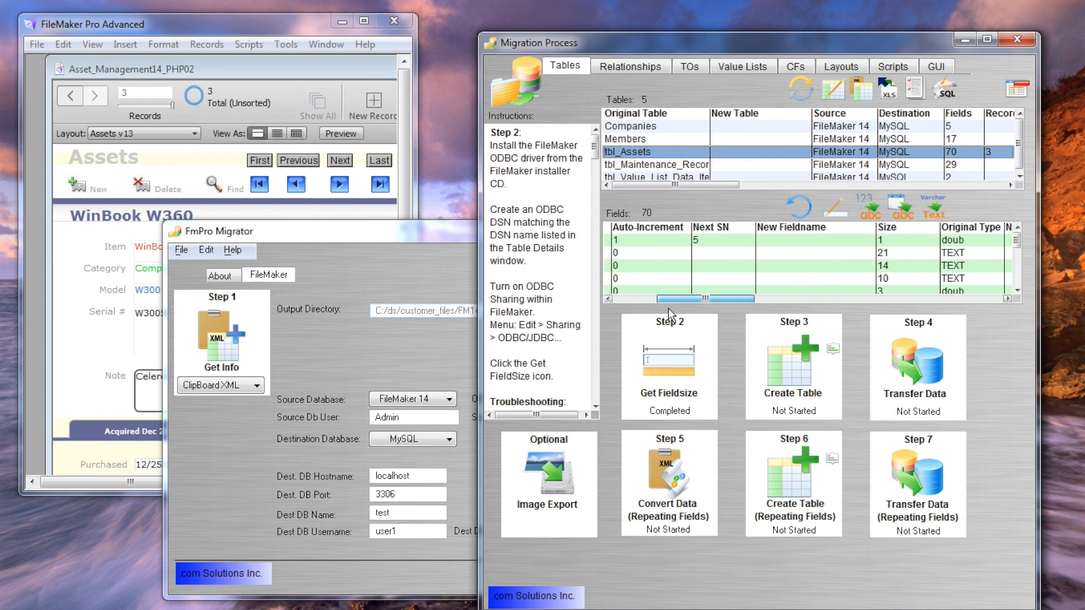
scroll(846, 257, down, 5)
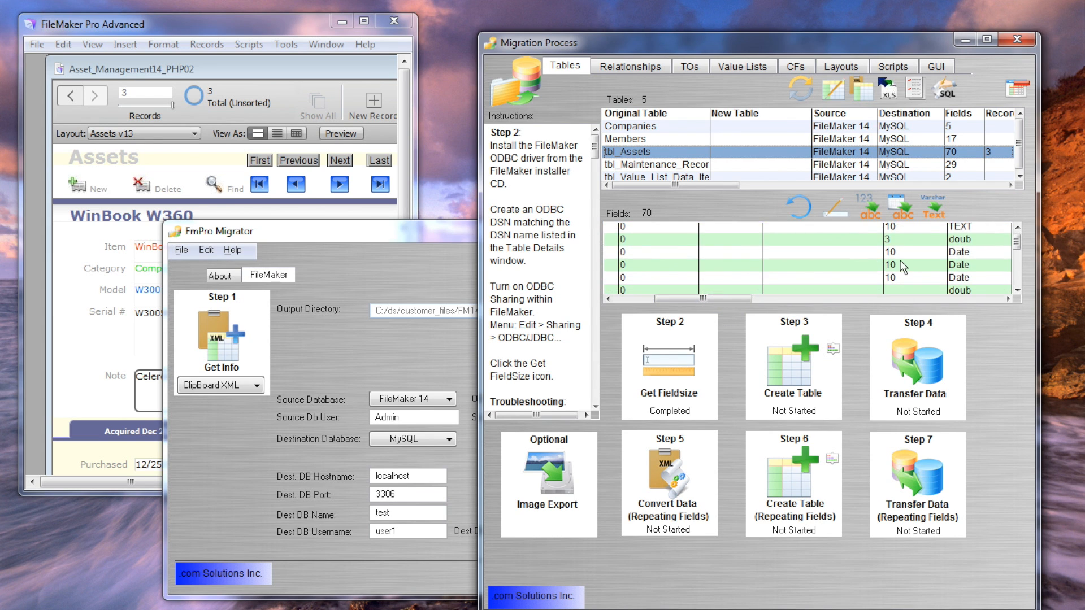
scroll(901, 268, down, 4)
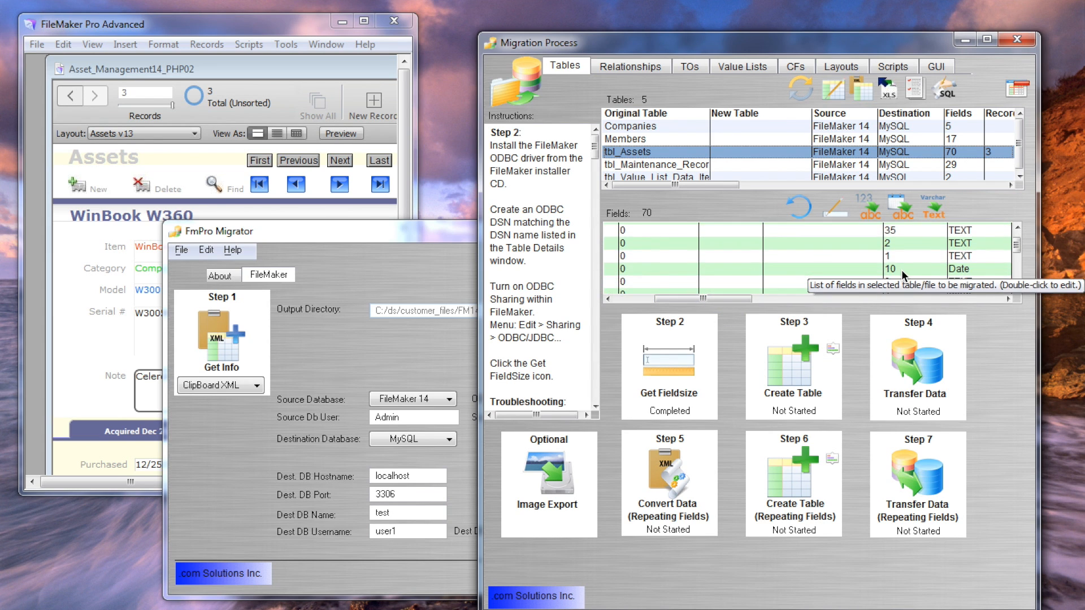
scroll(901, 270, down, 1)
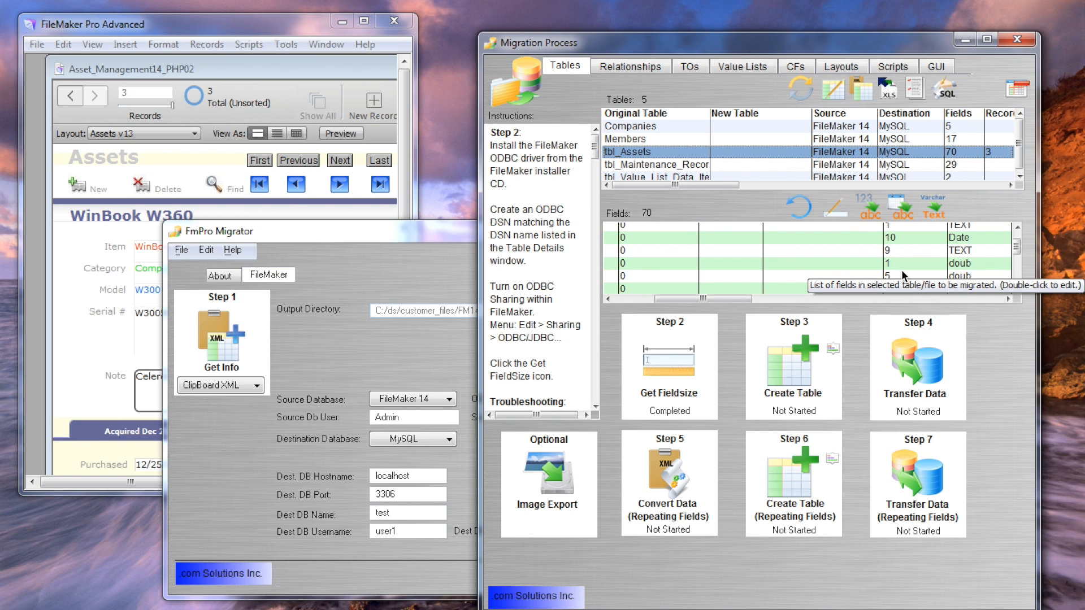